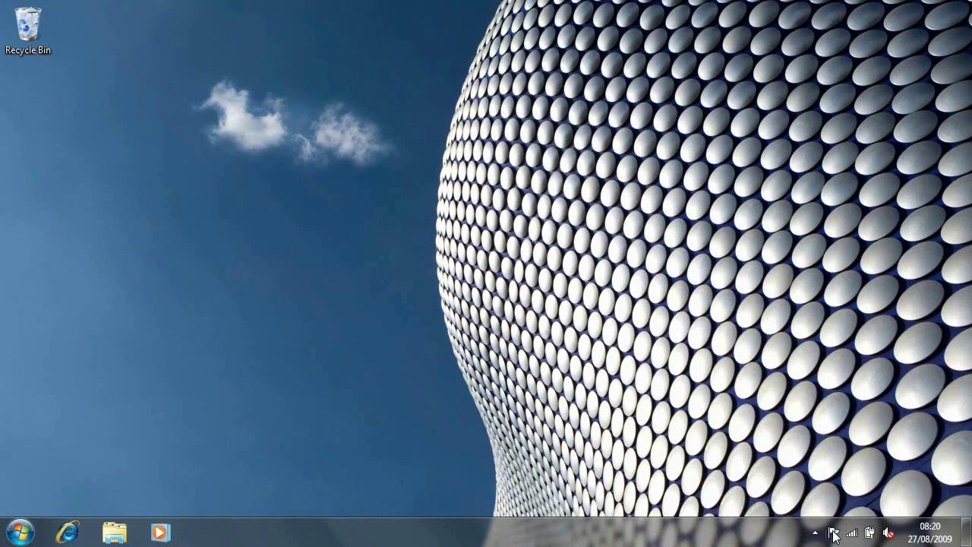
Step: From the tray network icon, open Network and Sharing Center and choose FAF's Public network link
mouse_move(856, 536)
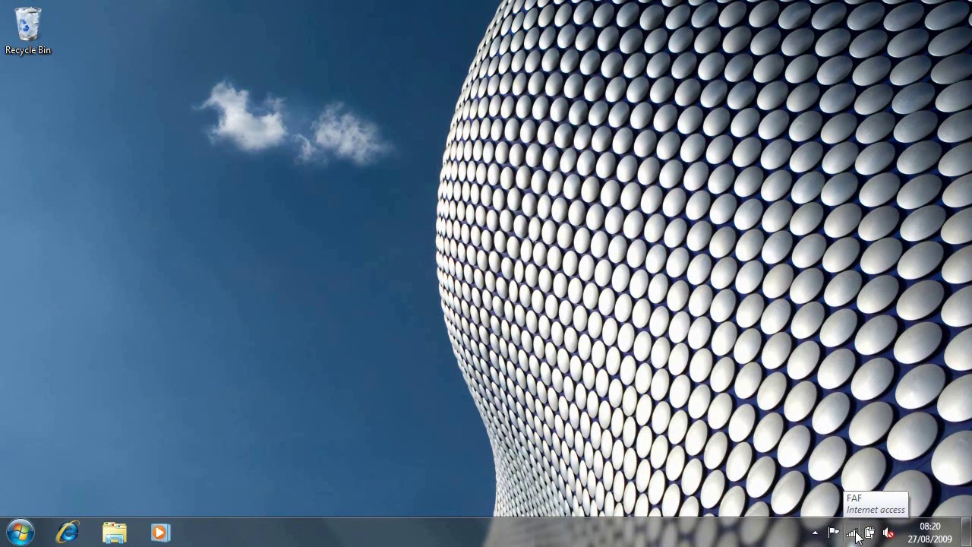
right_click(855, 536)
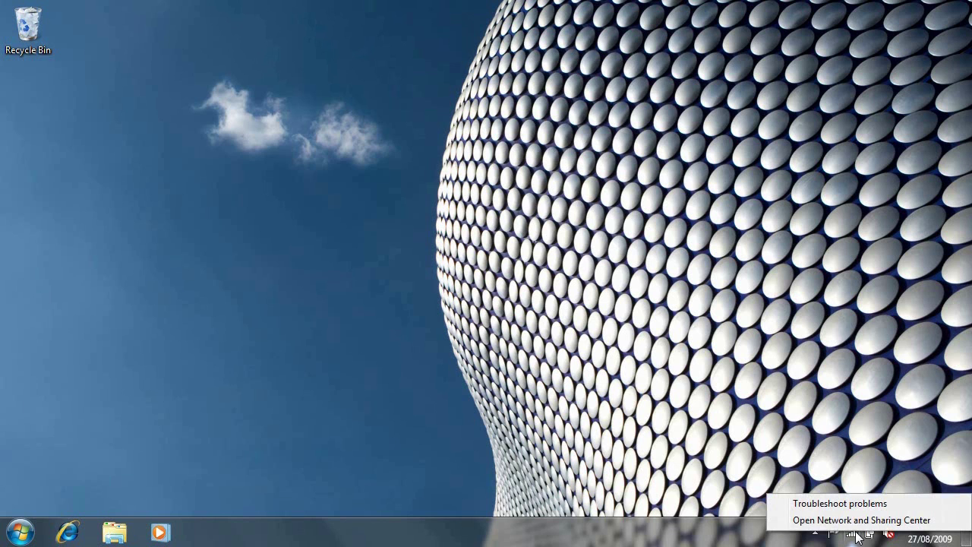
click(854, 520)
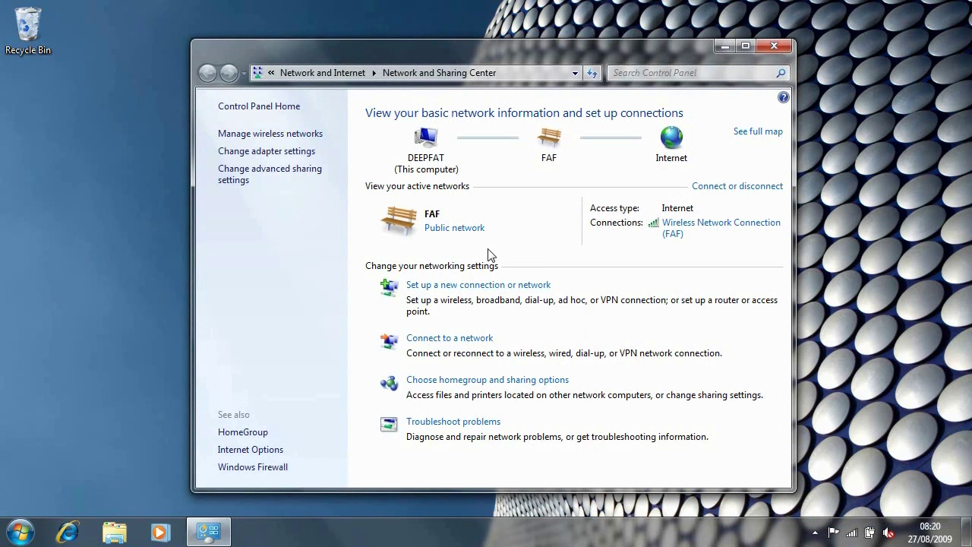
click(460, 229)
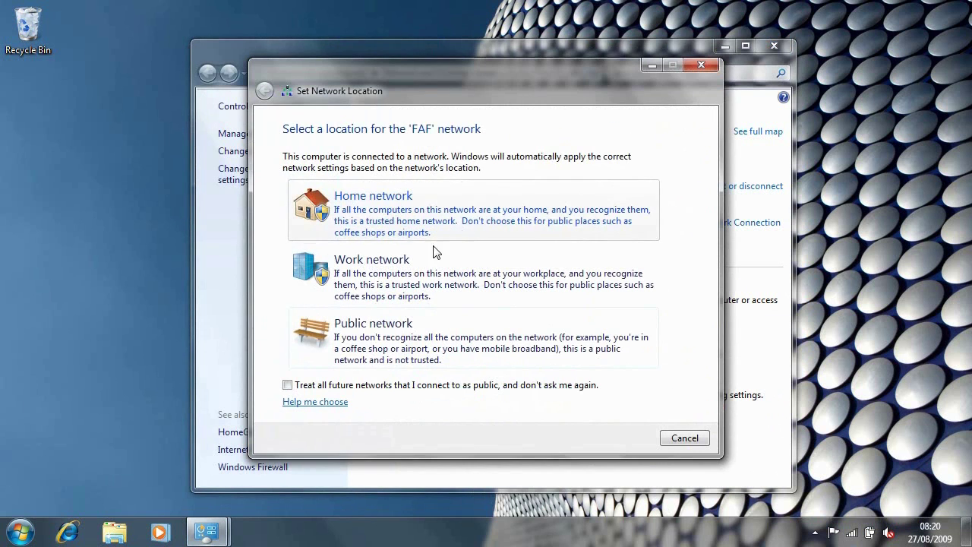
Step: Set FAF as a Home network and cancel creating a new homegroup
click(385, 218)
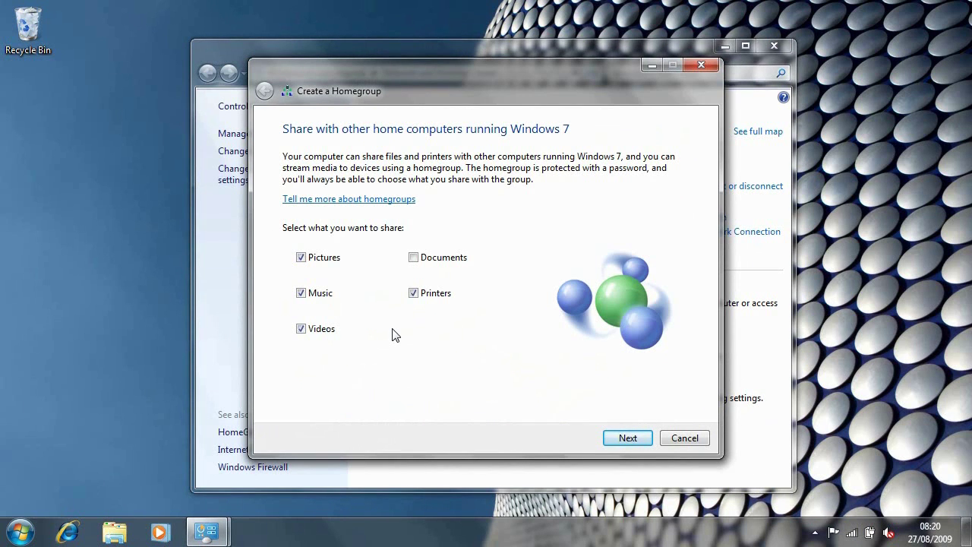
click(675, 439)
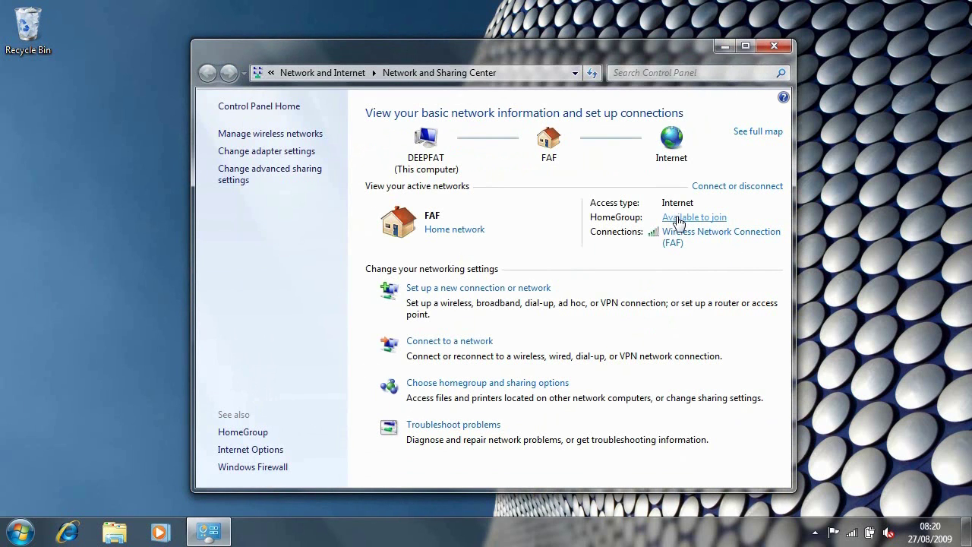
Step: Join the available homegroup, unticking Printers and Videos so only Pictures and Music are shared
click(678, 221)
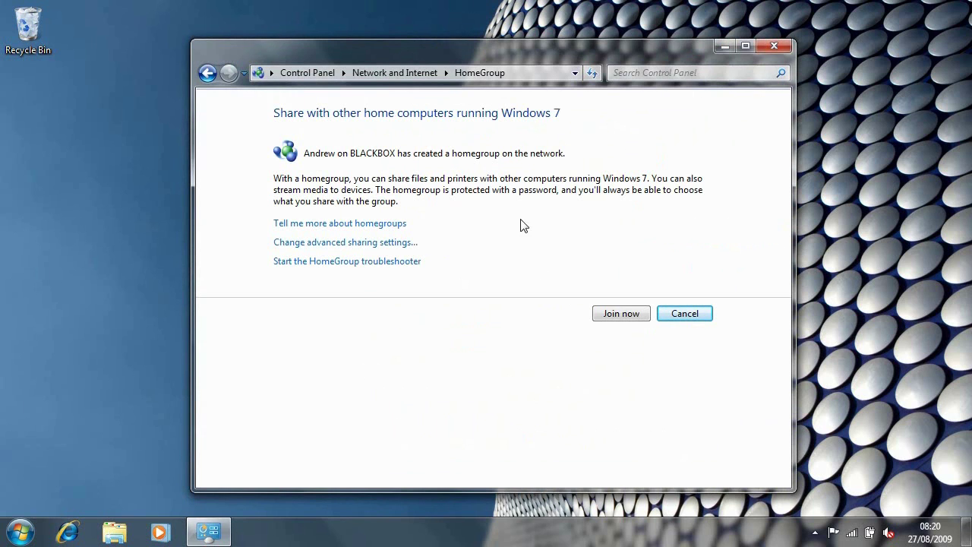
click(619, 313)
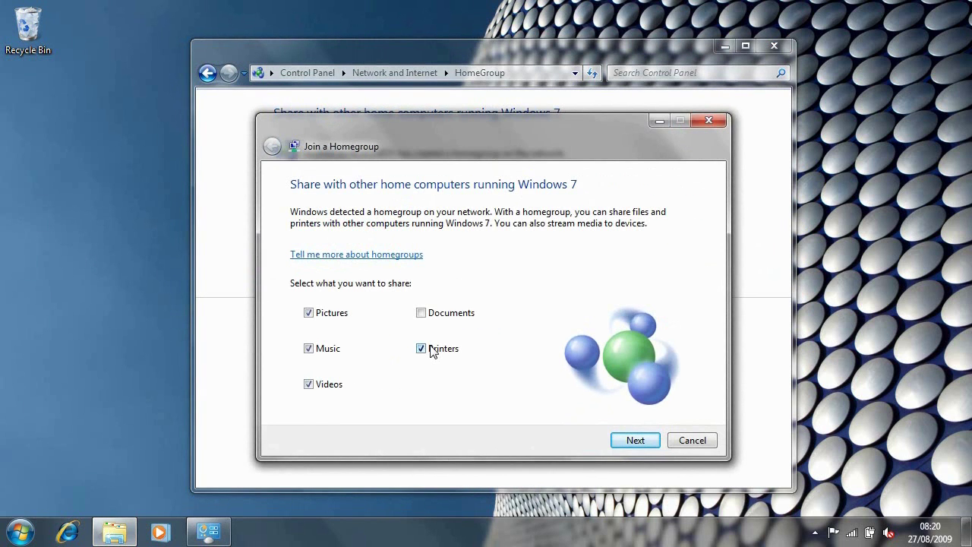
click(421, 349)
click(311, 383)
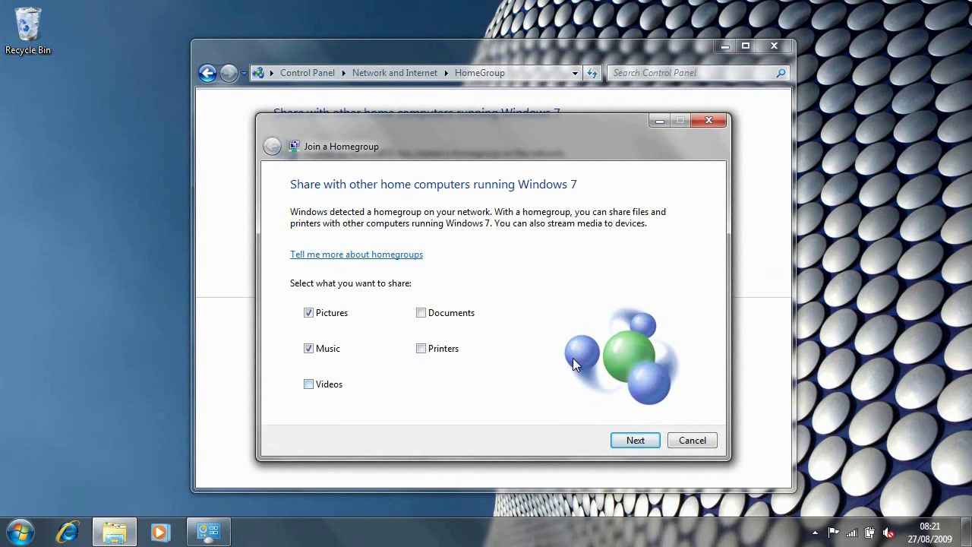
click(624, 441)
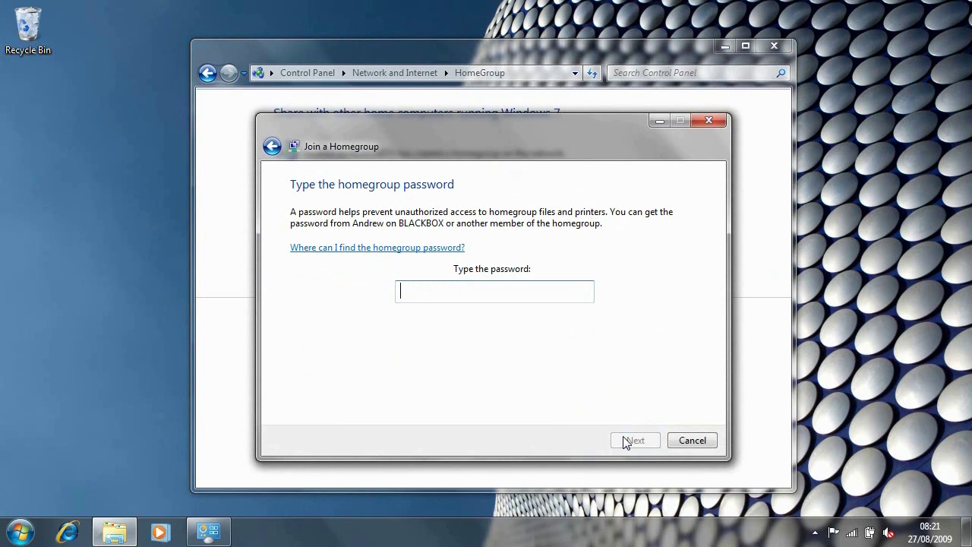
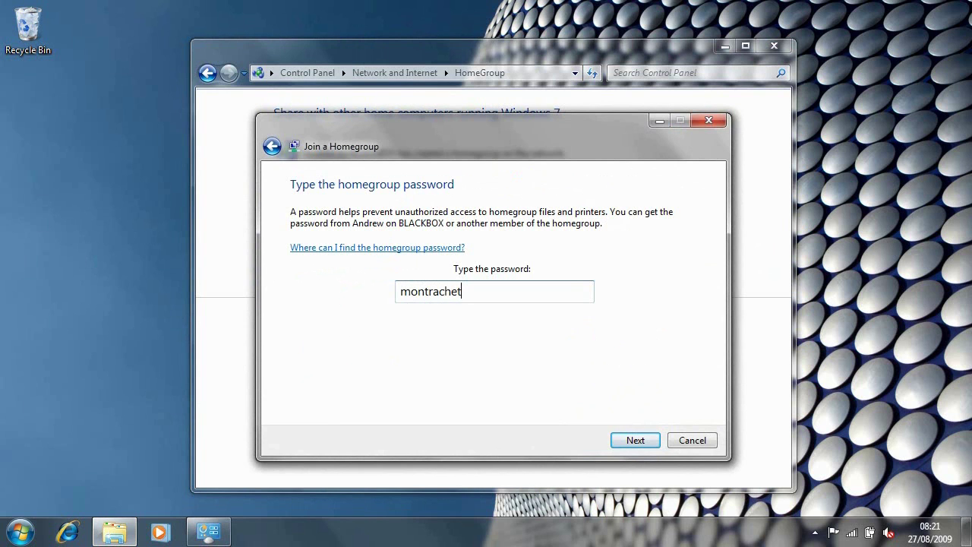
Step: Enter the homegroup password and complete joining the homegroup
click(638, 441)
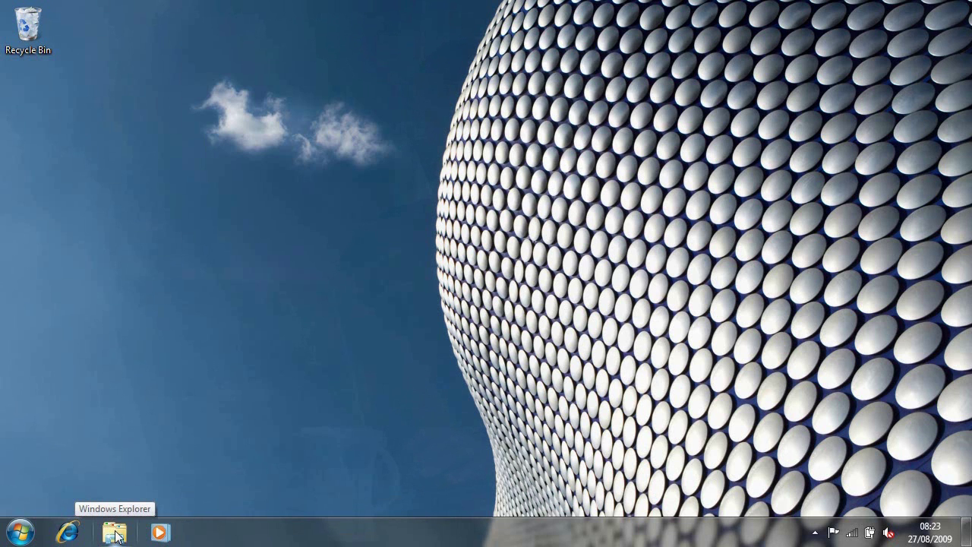
Step: Browse SILVERSURFER's shared Music to ABBA's Greatest Hits, Vol. 2 and play Track 1
click(116, 535)
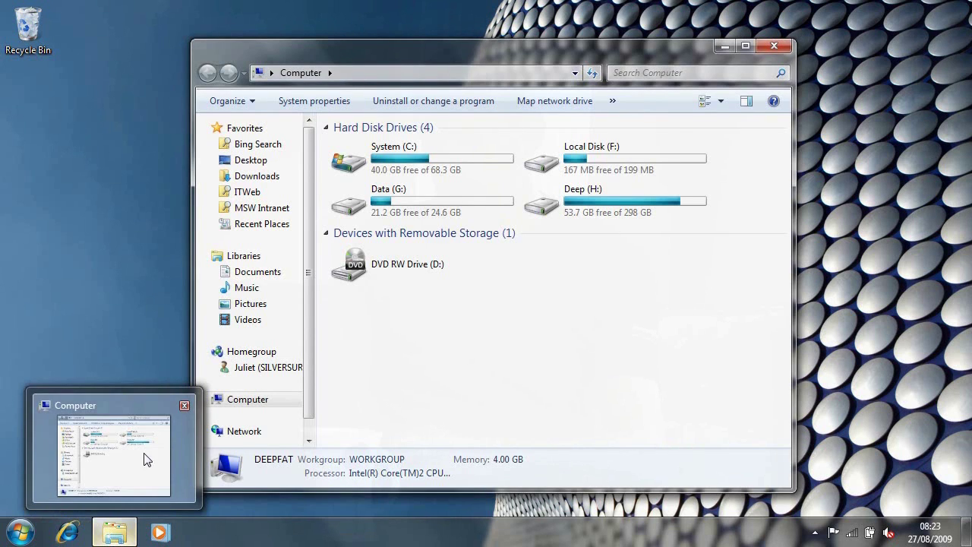
click(243, 372)
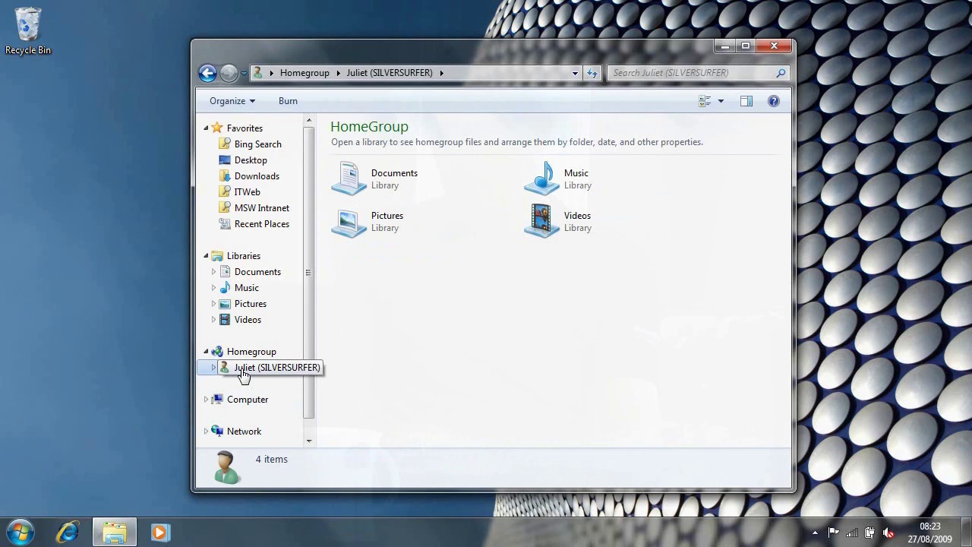
click(566, 199)
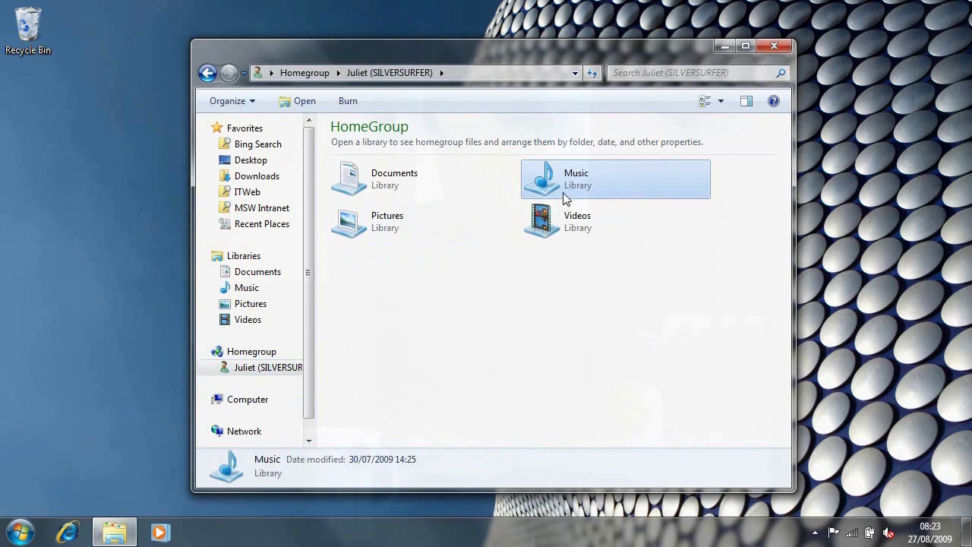
double_click(562, 189)
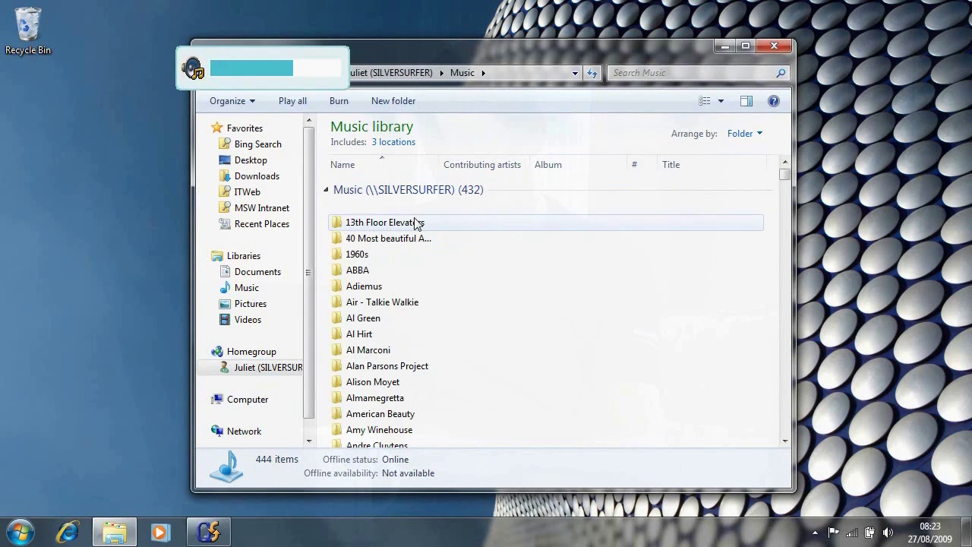
double_click(362, 271)
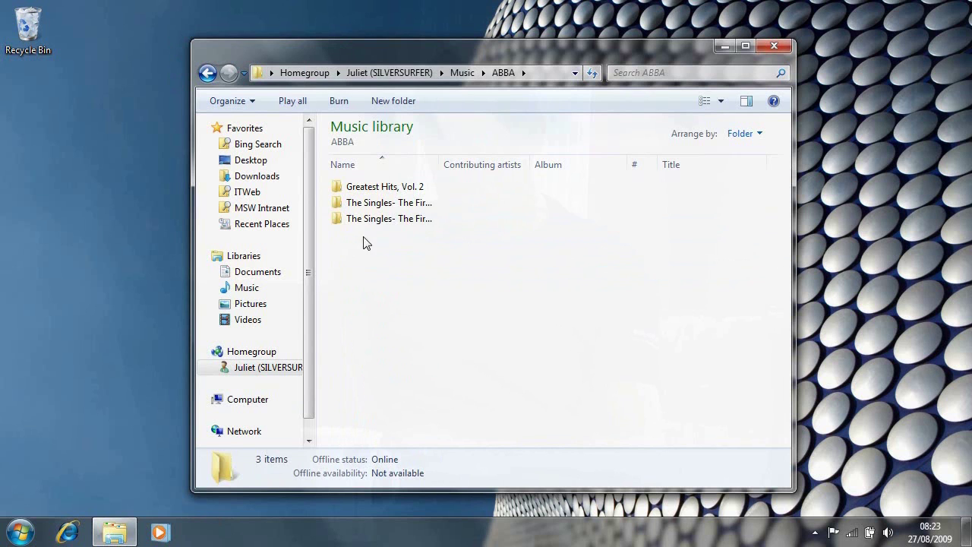
double_click(366, 187)
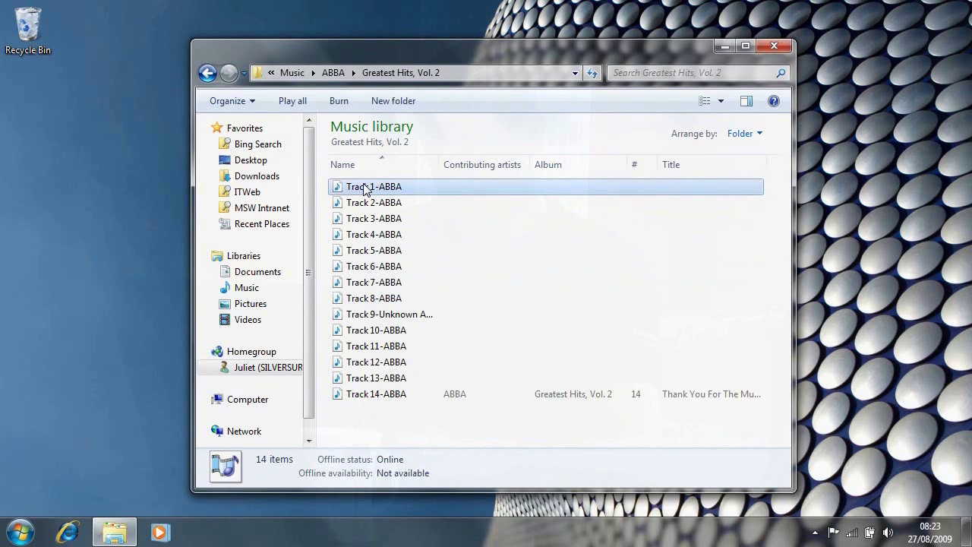
double_click(365, 189)
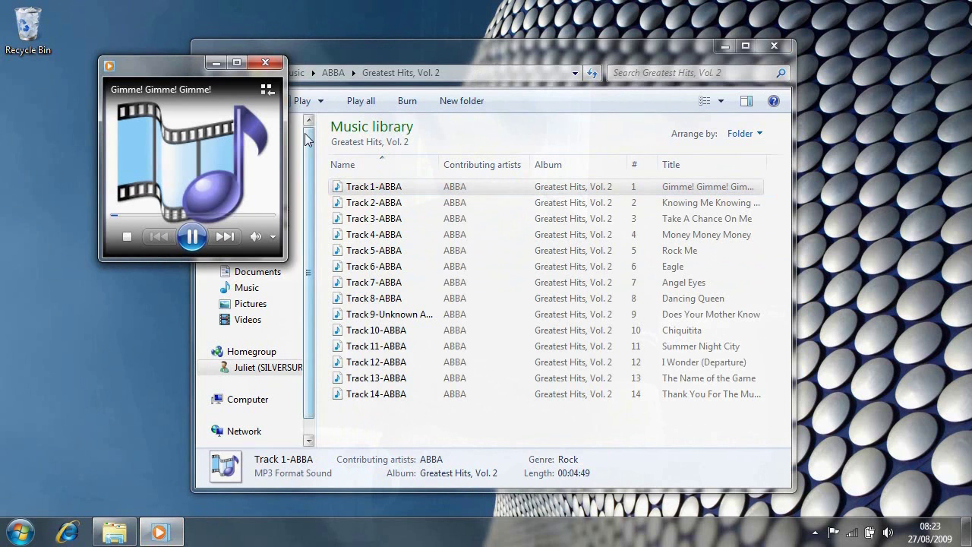
Step: Pause the streaming ABBA track in the Media Player mini window
click(195, 243)
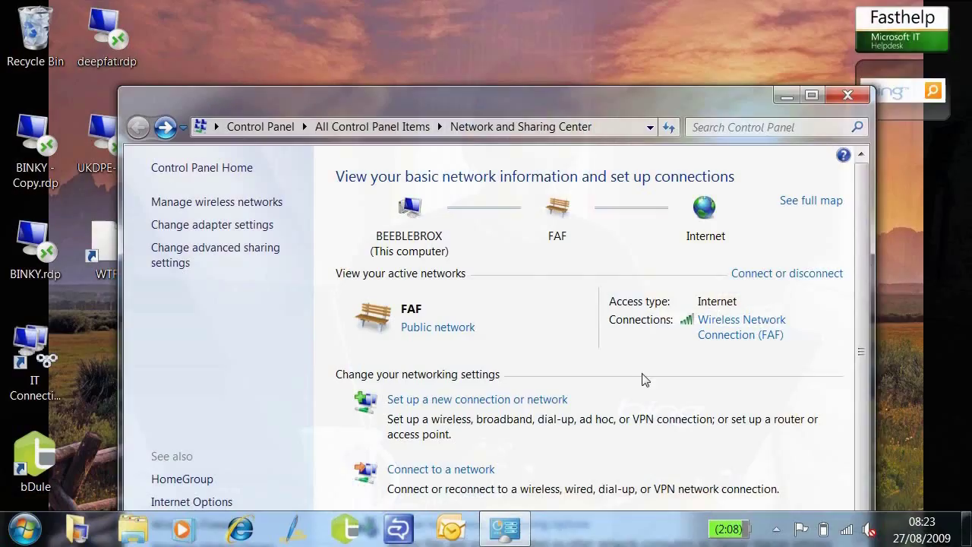
Step: On the second laptop, change the FAF network from Public to Home network
click(448, 328)
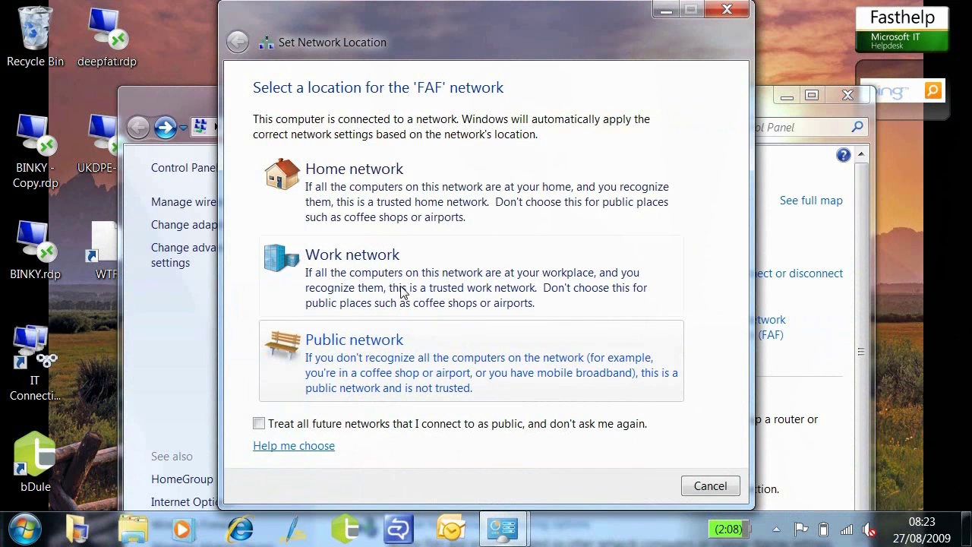
click(370, 203)
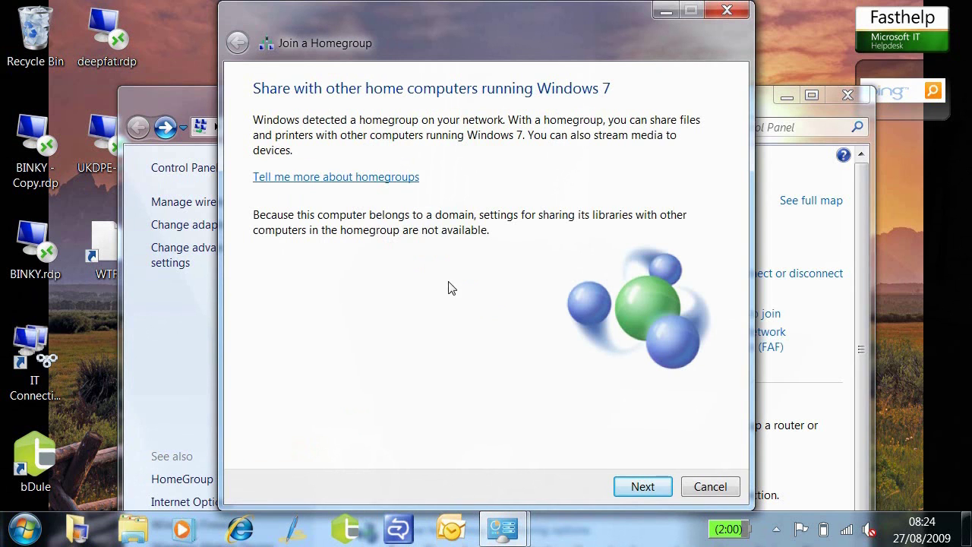
Step: Enter the homegroup password and finish the Join a Homegroup wizard on the second laptop
click(642, 487)
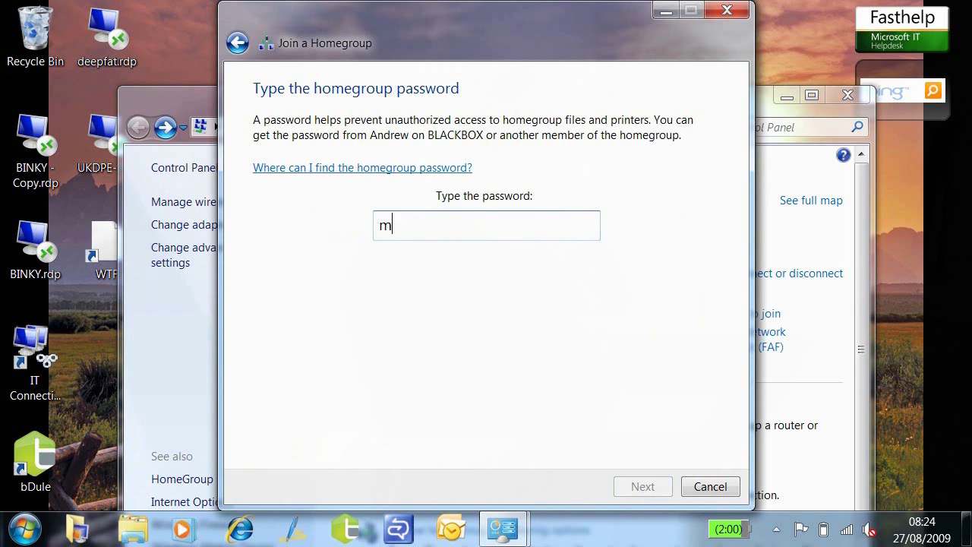
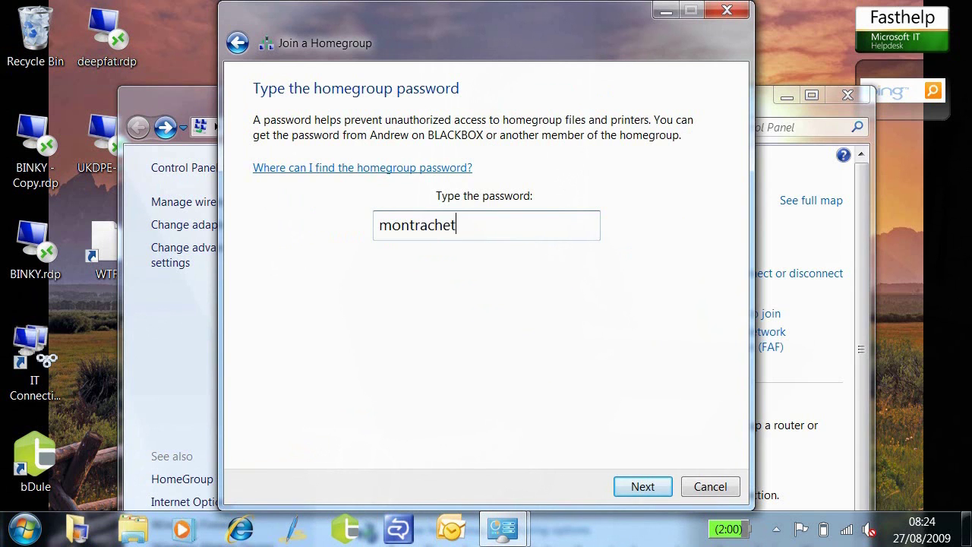
click(642, 487)
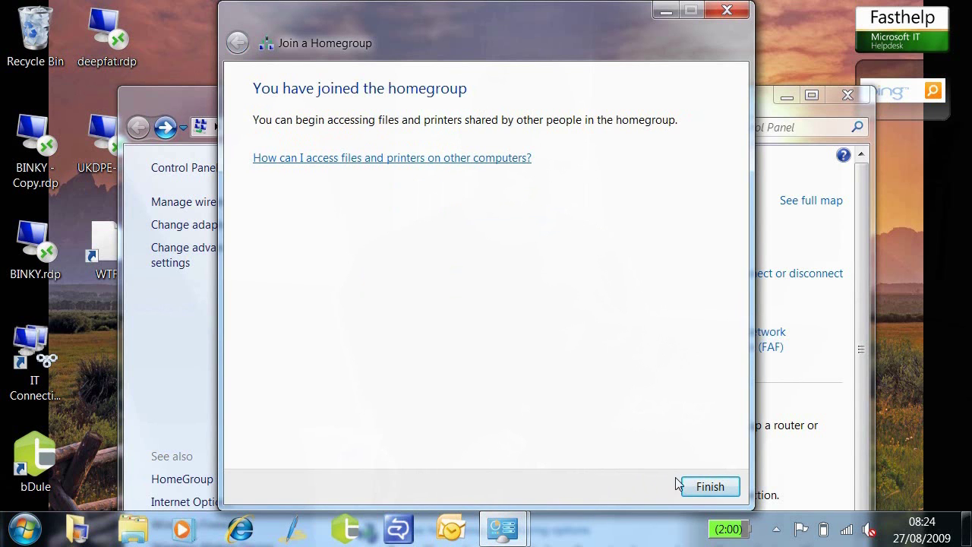
click(685, 487)
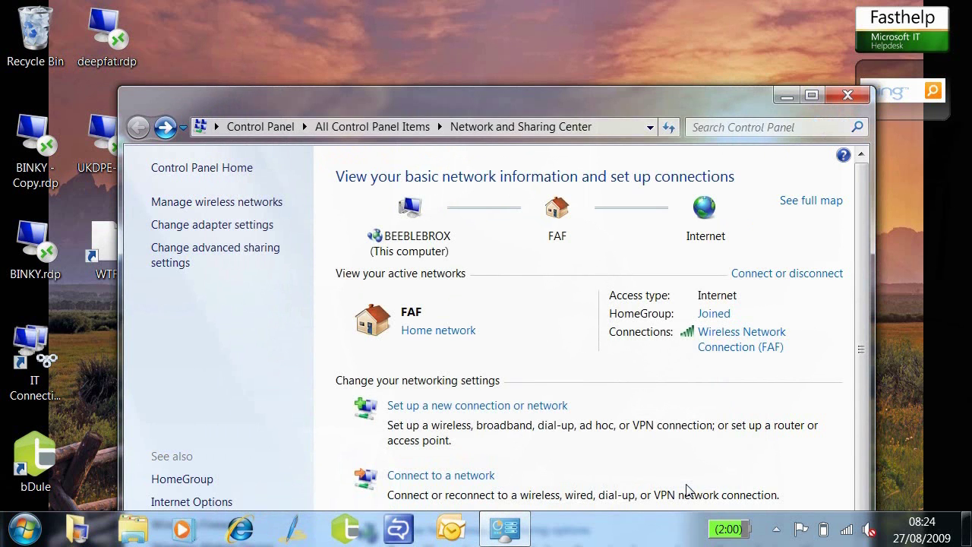
Step: Open DEEPFAT's shared Music library with Win+E, then view the Homegroup page on the first laptop
key(super+e)
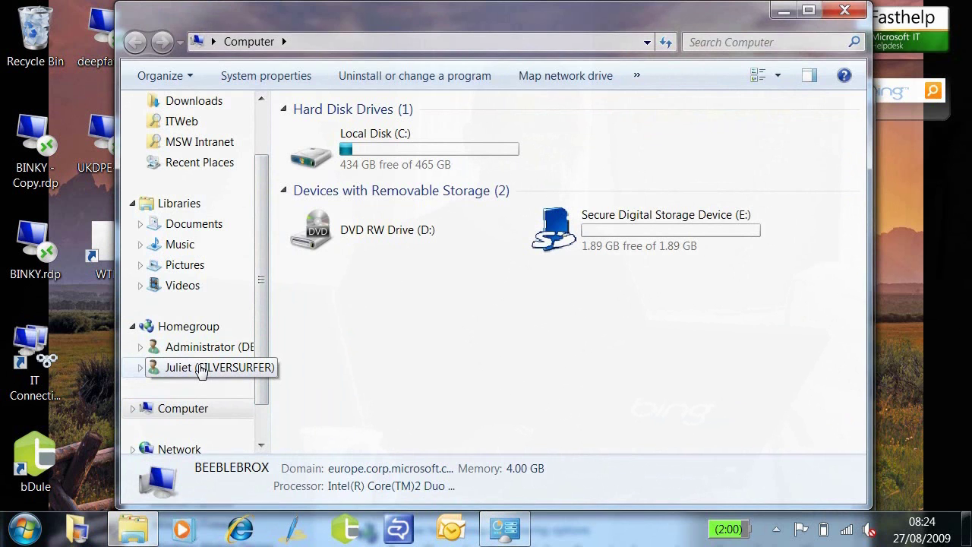
click(198, 348)
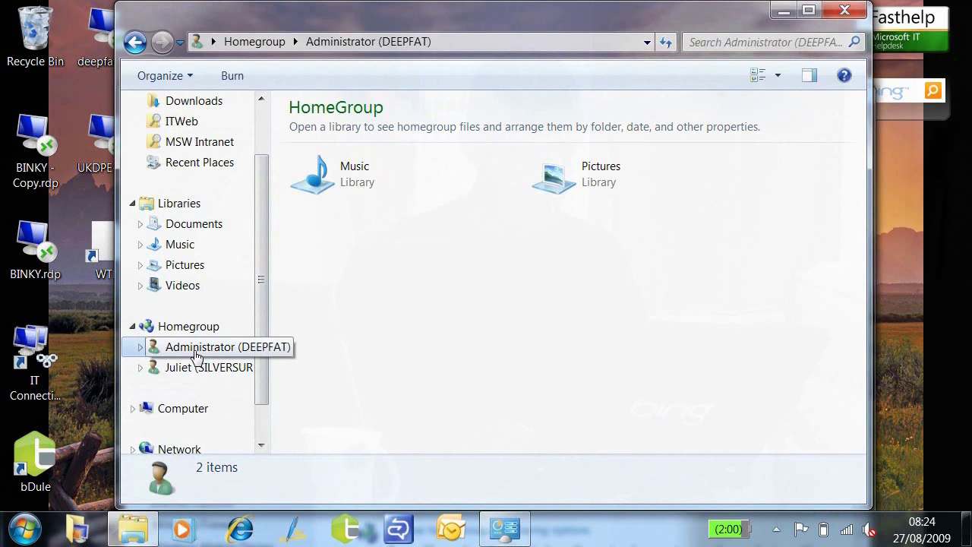
double_click(361, 181)
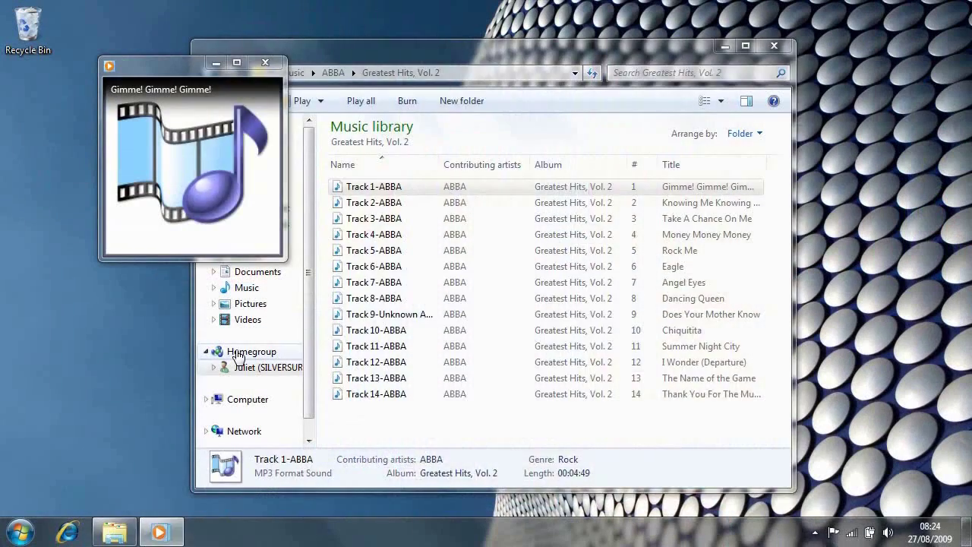
click(238, 353)
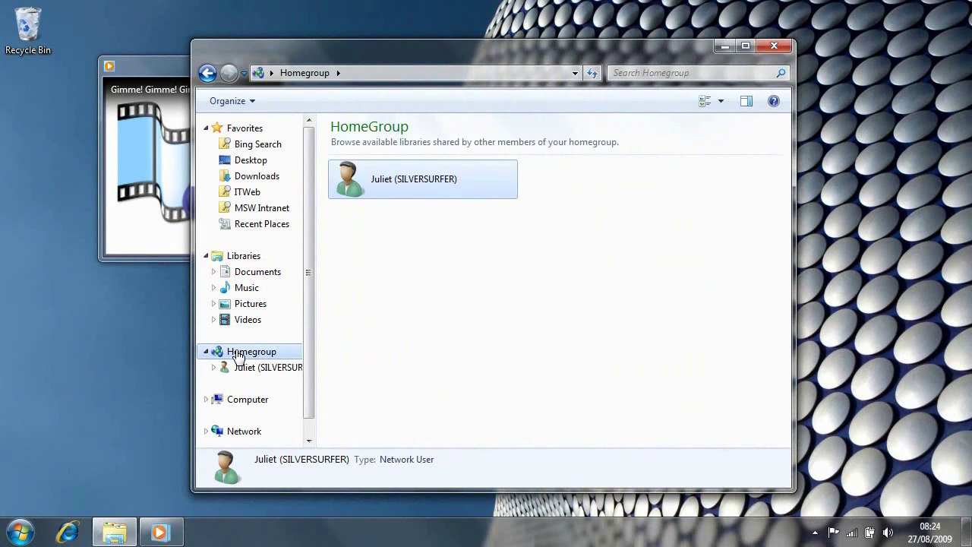